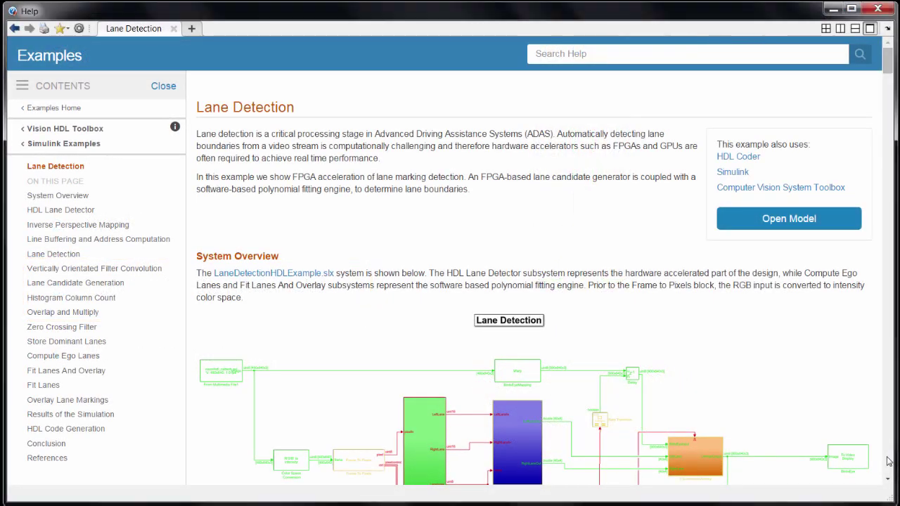
Step: Scroll the Lane Detection help page through the HDL Lane Detector, filter and Lane Candidate Generation sections
scroll(888, 461, "down", 5)
scroll(888, 460, "down", 15)
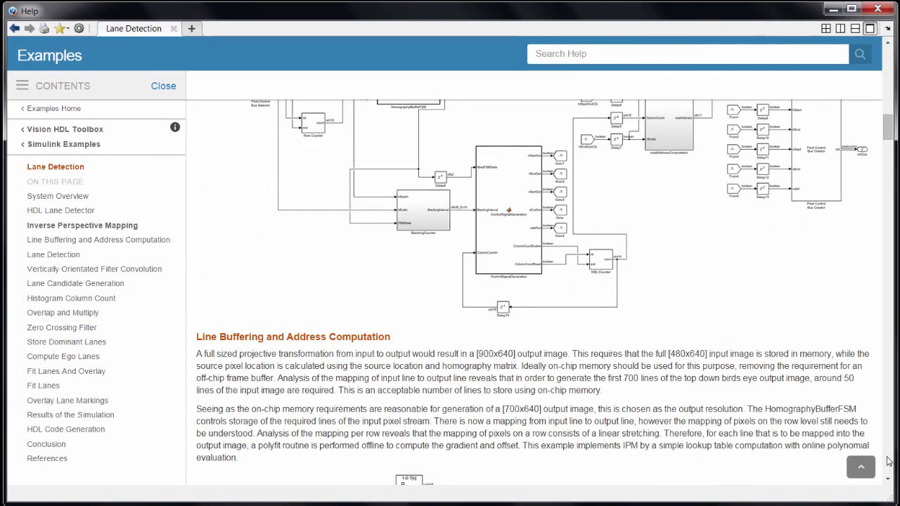
scroll(888, 461, "down", 8)
scroll(888, 461, "down", 7)
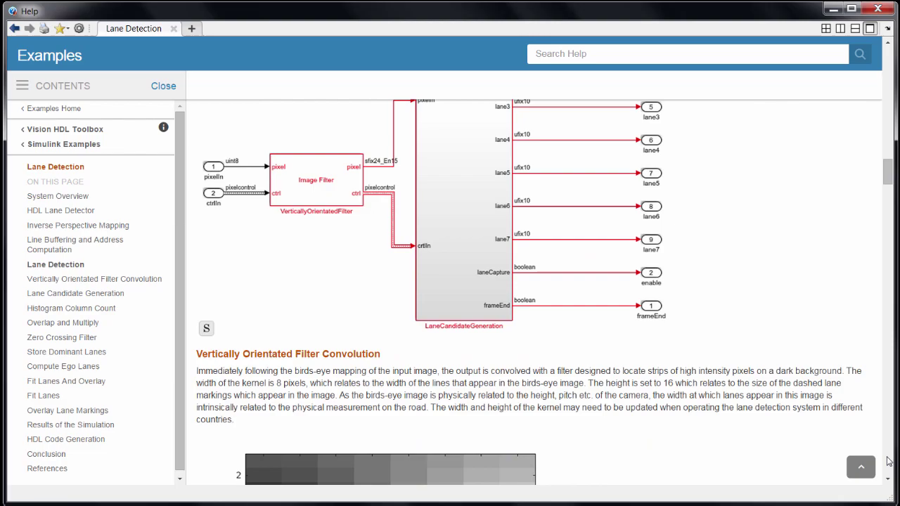
scroll(888, 460, "down", 9)
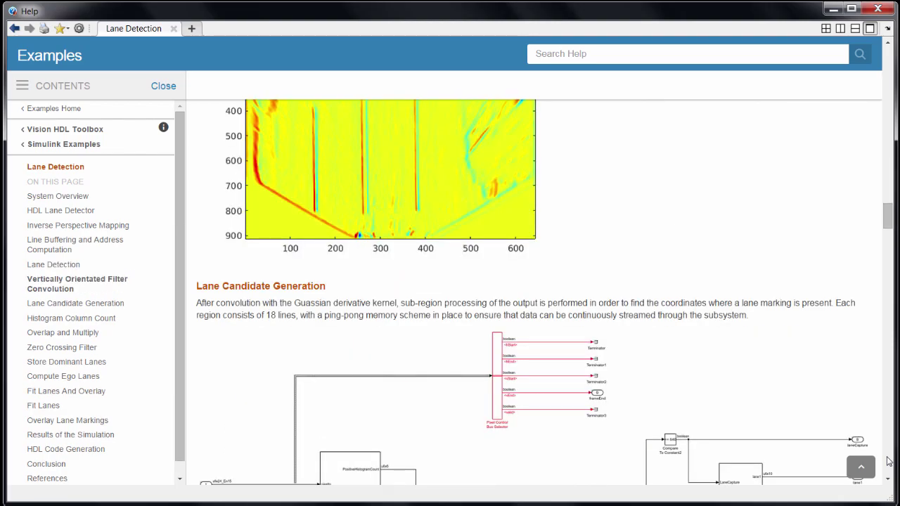
scroll(888, 461, "down", 5)
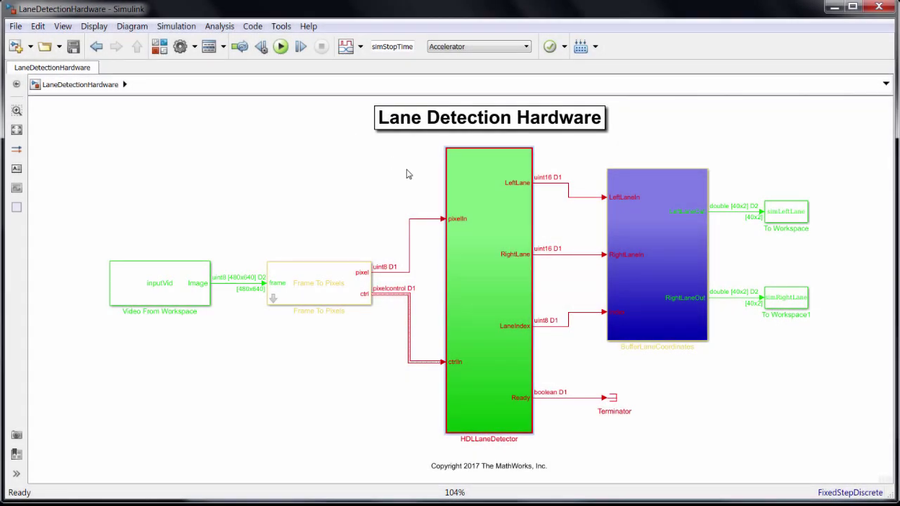
Step: Open the HDLLaneDetector subsystem and briefly view its sample time colour legend
double_click(471, 209)
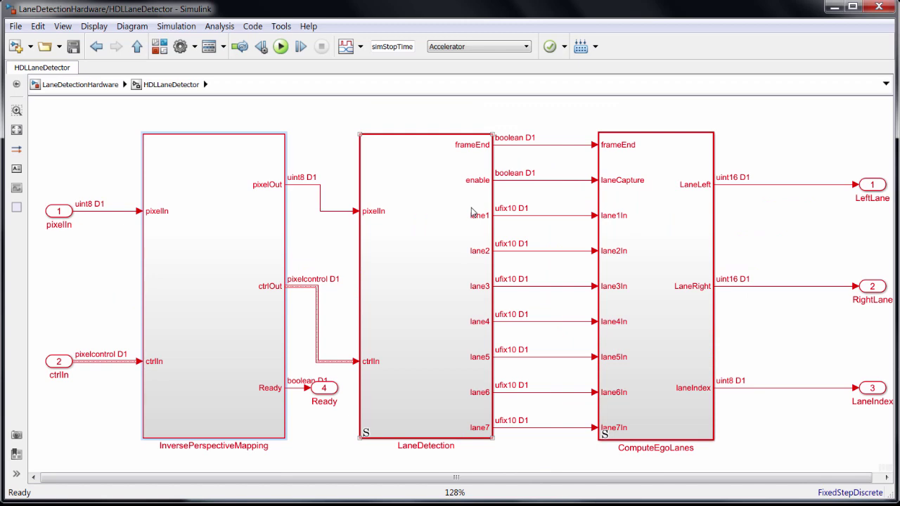
key("ctrl+j")
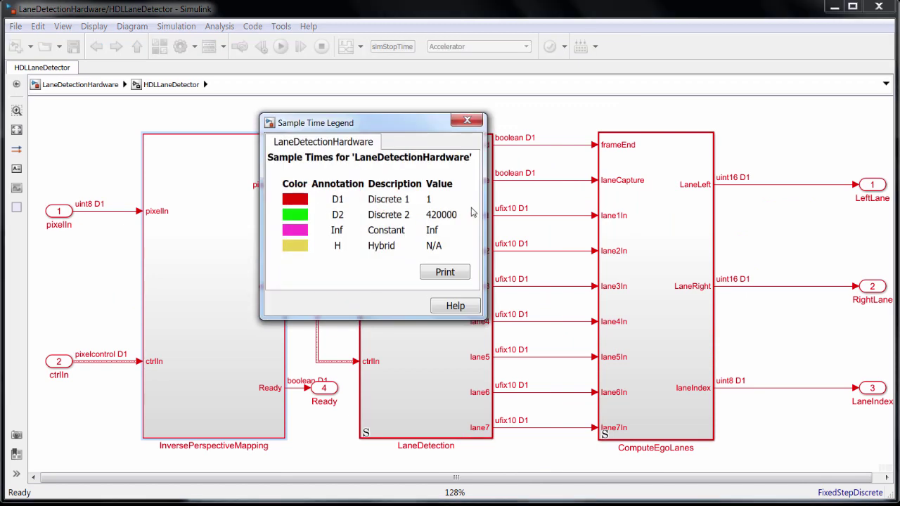
left_click(467, 121)
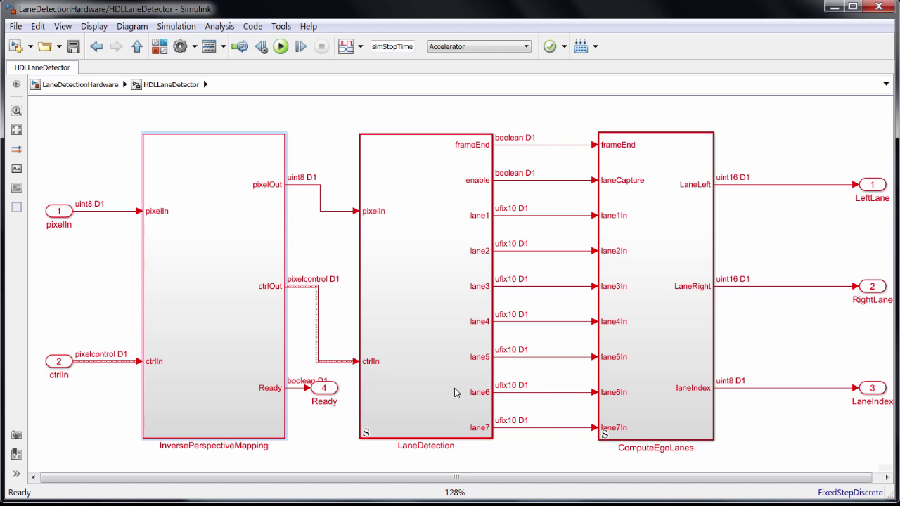
Step: Open InversePerspectiveMapping and examine its HomographyBufferFSM and ControlSignalGeneration blocks
double_click(257, 309)
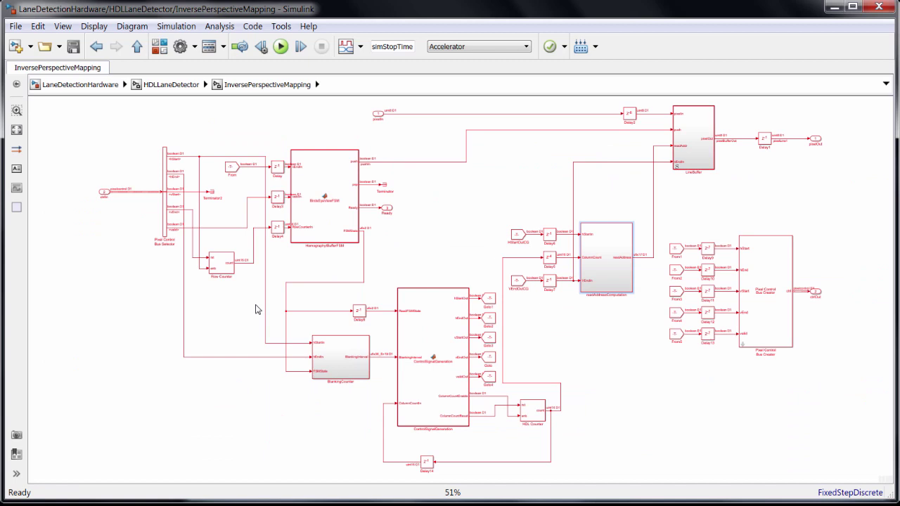
left_click(317, 230)
scroll(366, 283, "up", 4)
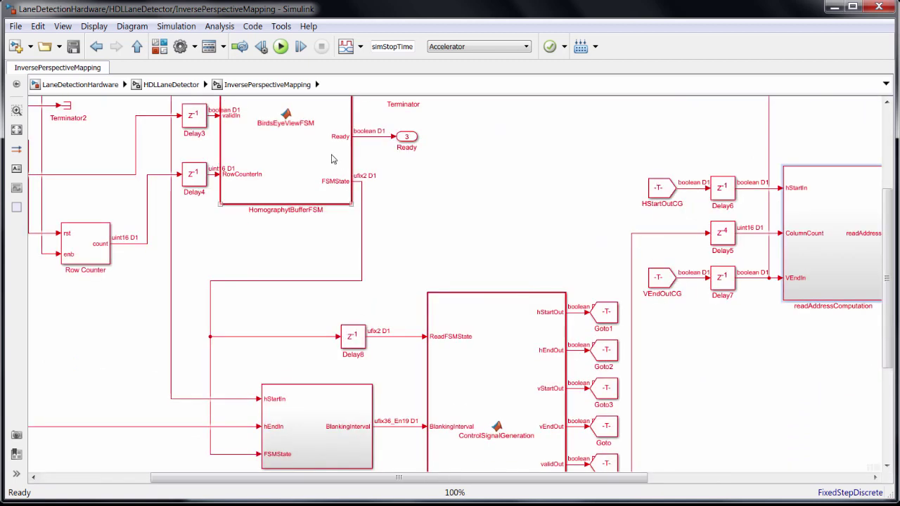
left_click(484, 378)
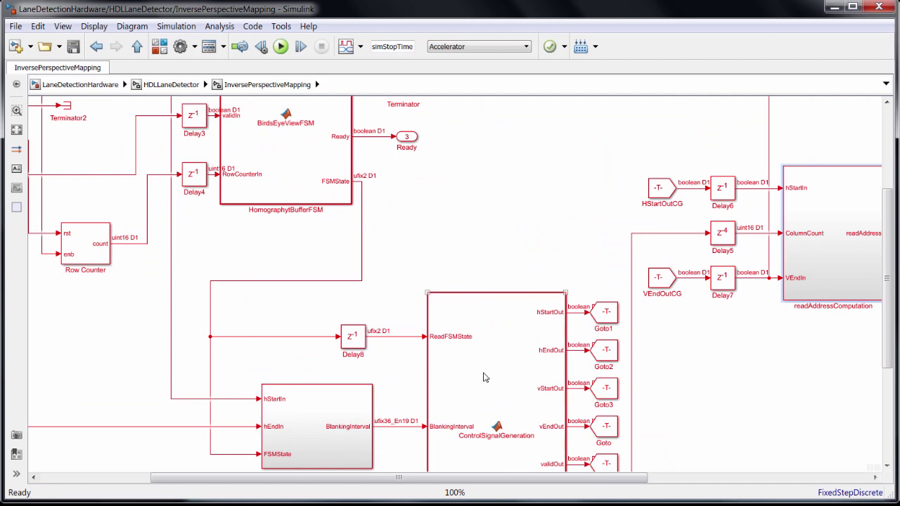
double_click(307, 168)
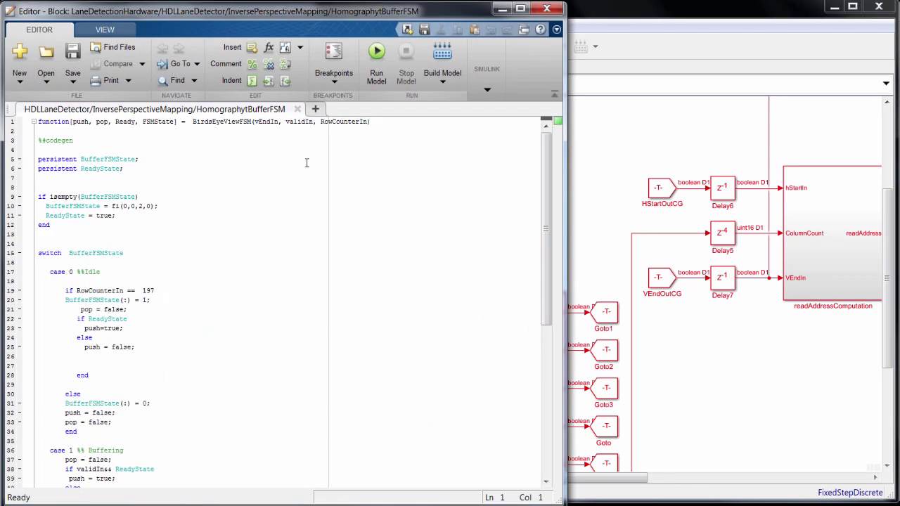
scroll(267, 243, "down", 2)
scroll(268, 243, "down", 8)
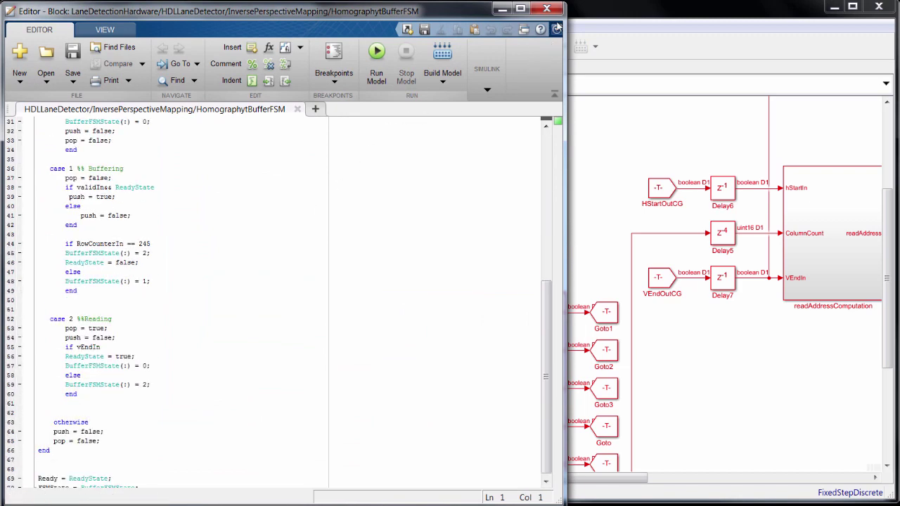
left_click(554, 13)
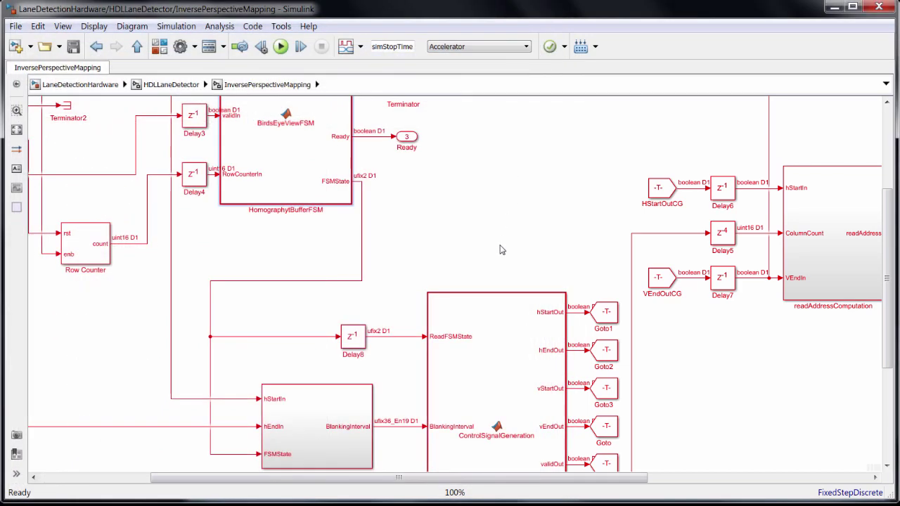
double_click(496, 311)
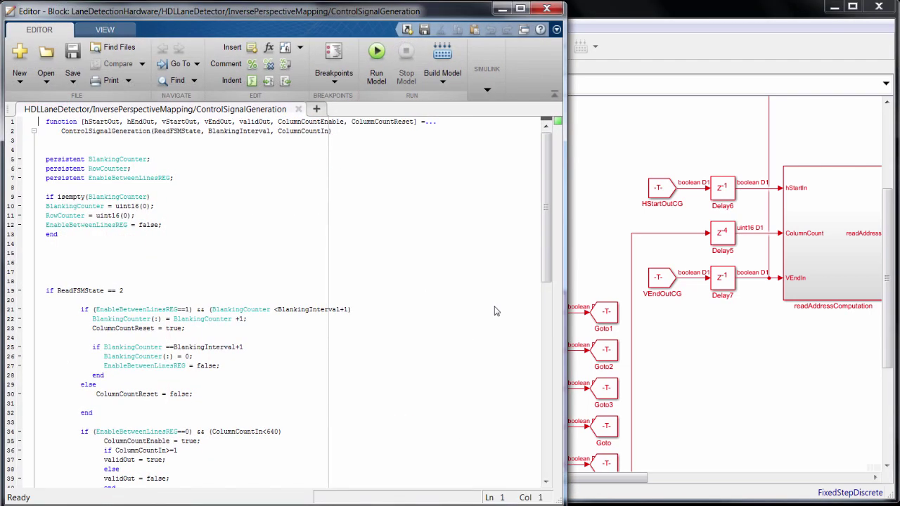
scroll(495, 311, "down", 6)
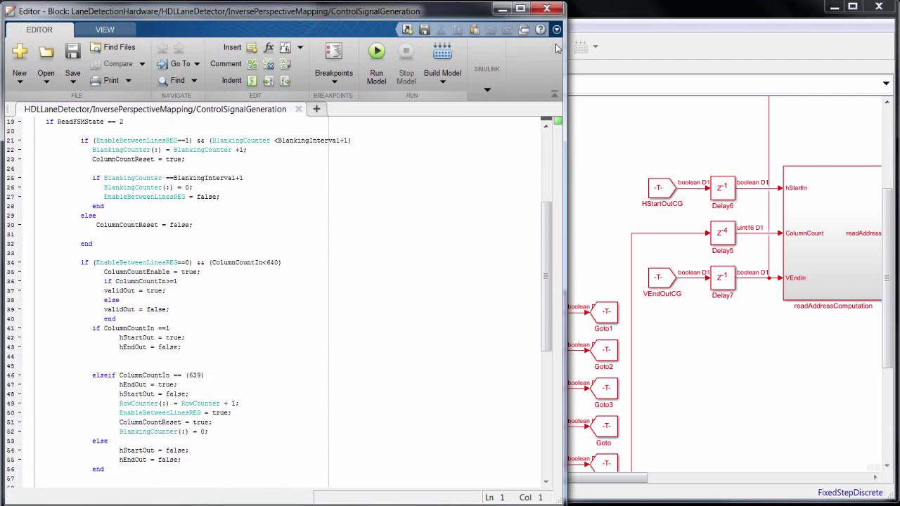
left_click(549, 9)
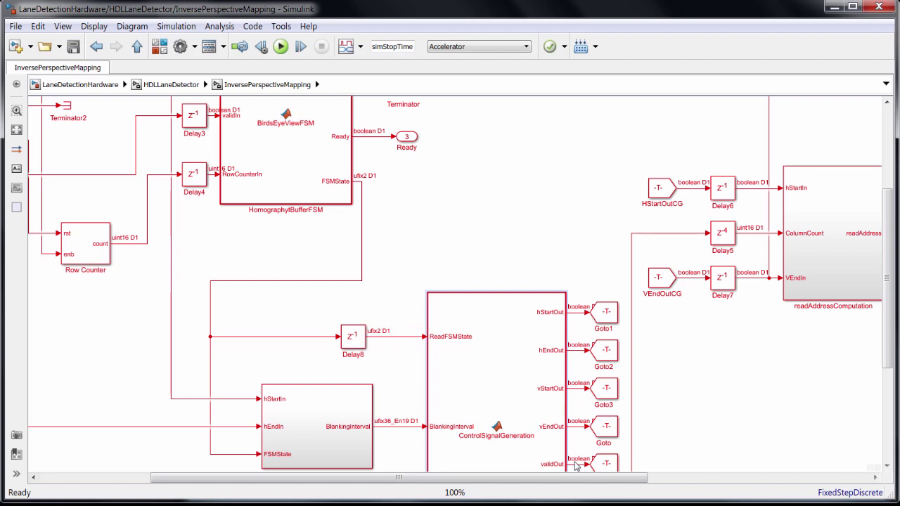
Step: Pan right and open the readAddressComputation subsystem
left_click_drag(584, 484, 699, 482)
left_click(625, 261)
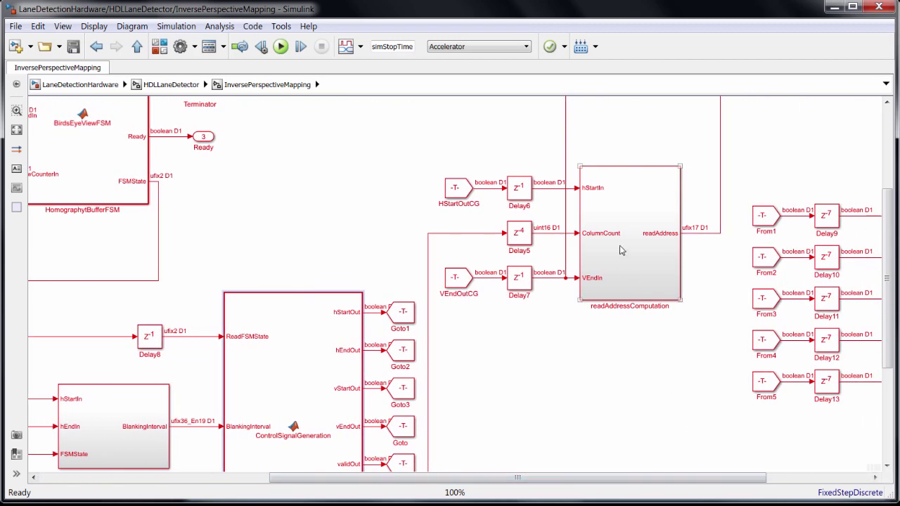
double_click(620, 250)
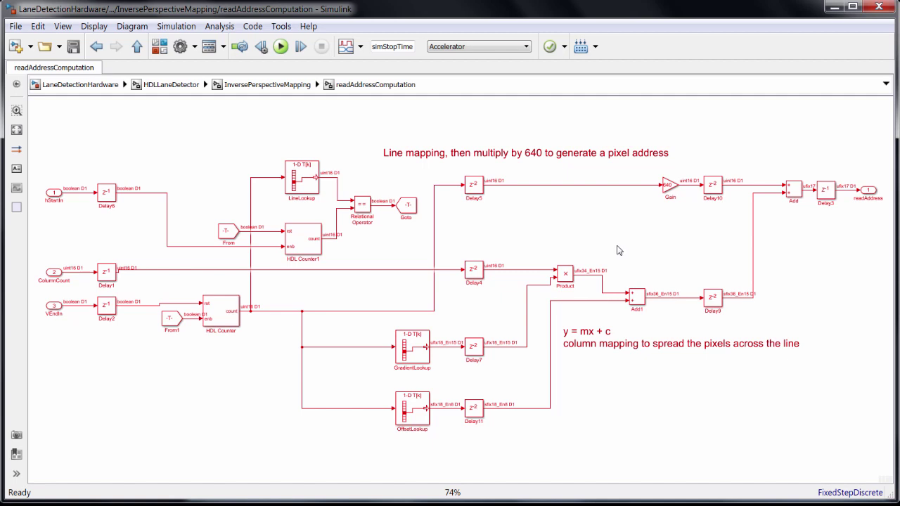
Step: Check the gradientVal and offsetVal table data in the GradientLookup and OffsetLookup blocks
double_click(416, 350)
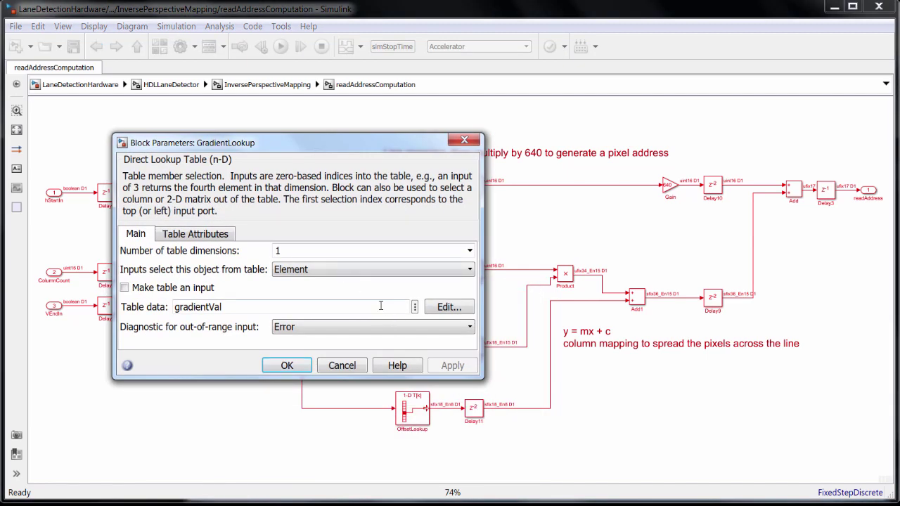
key("Return")
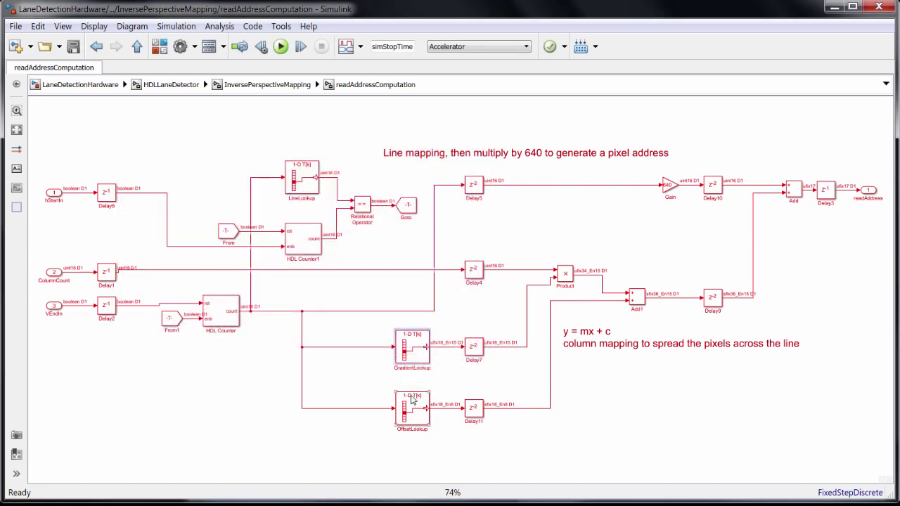
double_click(409, 393)
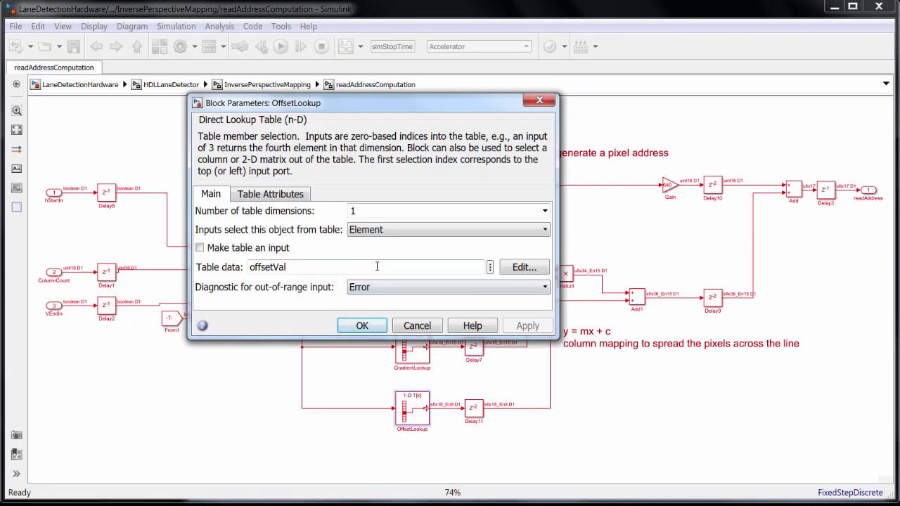
key("Return")
Step: Find Birds-Eye View under Vision HDL Toolbox Geometric Transforms and view its parameters
left_click(137, 49)
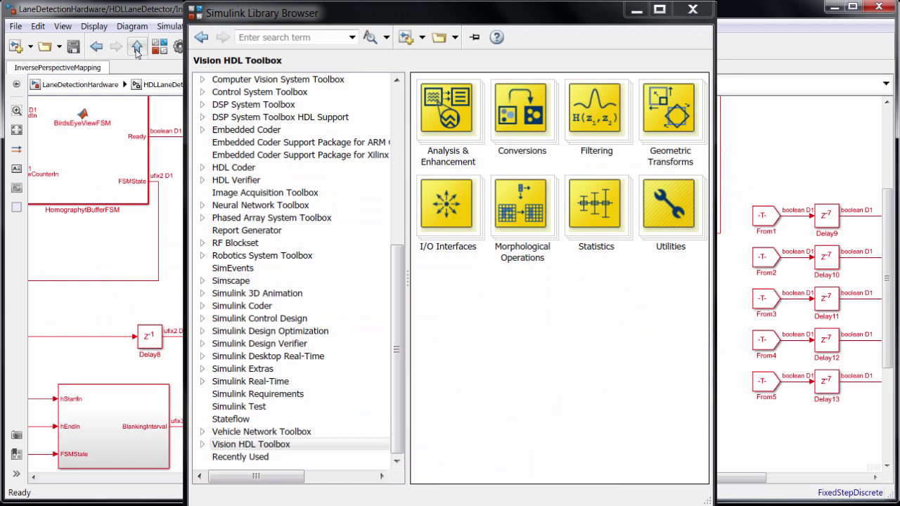
left_click(202, 445)
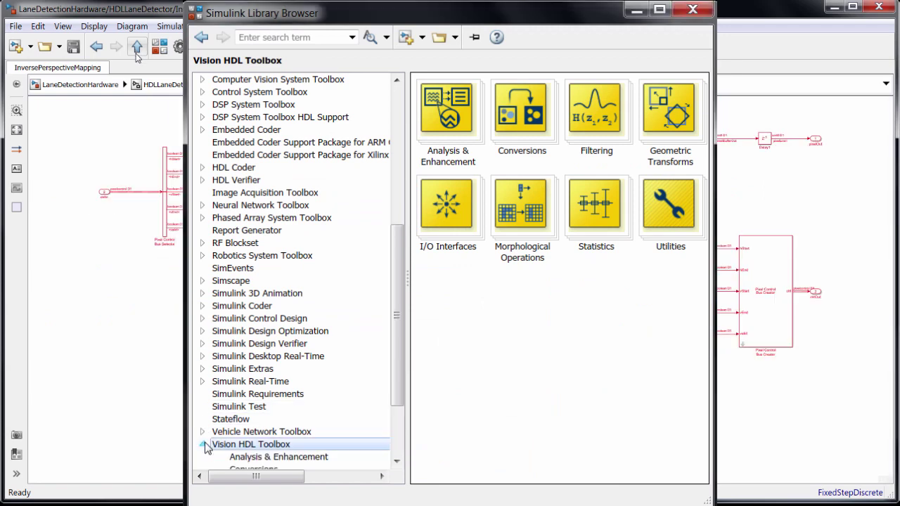
left_click(239, 394)
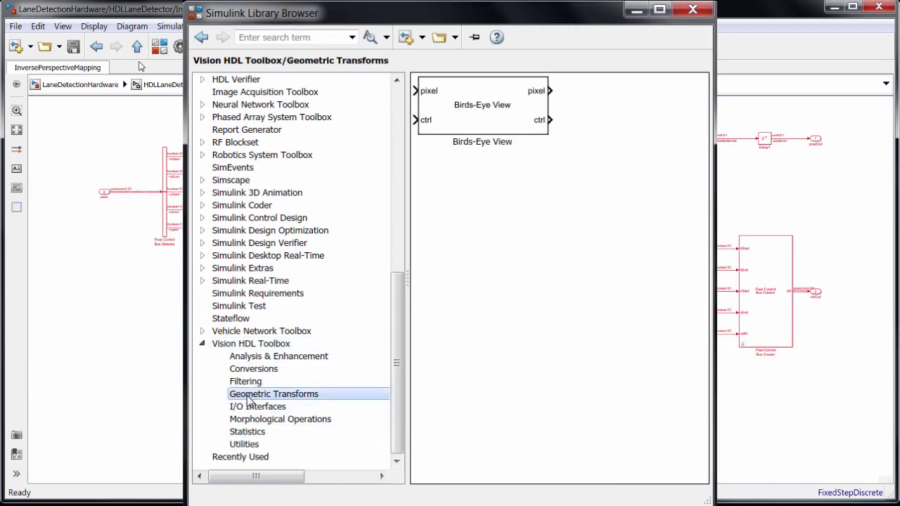
double_click(460, 119)
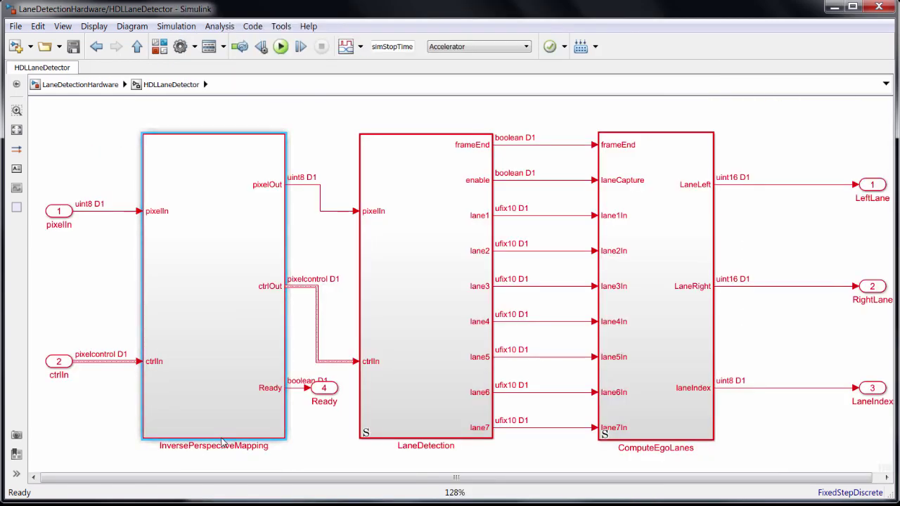
Step: Open LaneDetection and inspect the VerticallyOrientatedFilter's h1 filter coefficients
double_click(389, 403)
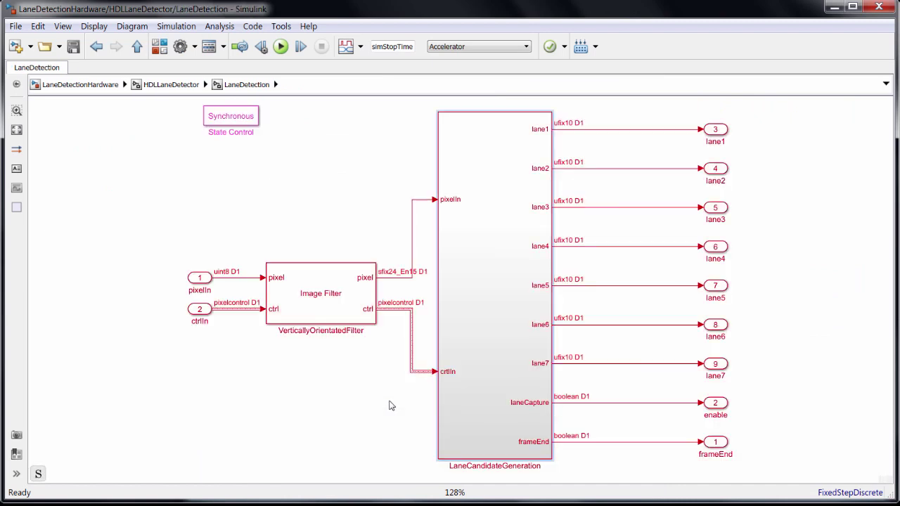
left_click(336, 302)
double_click(336, 302)
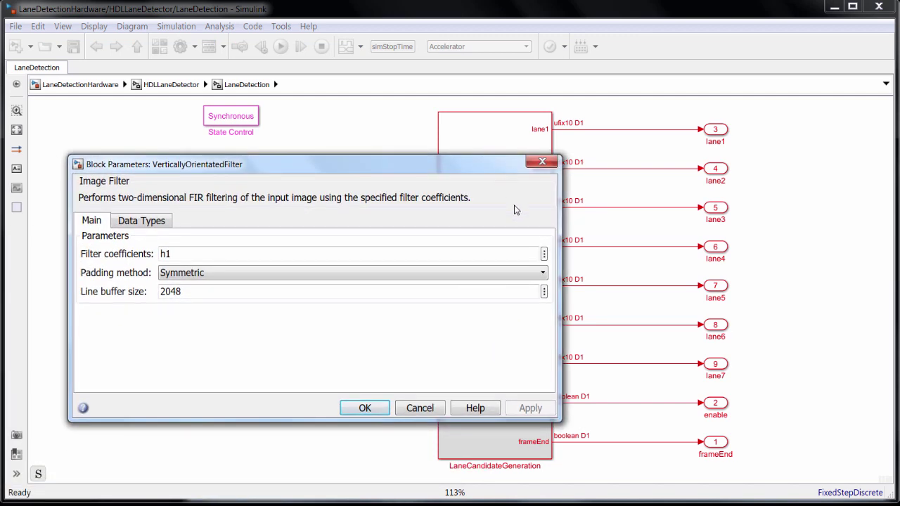
left_click(544, 254)
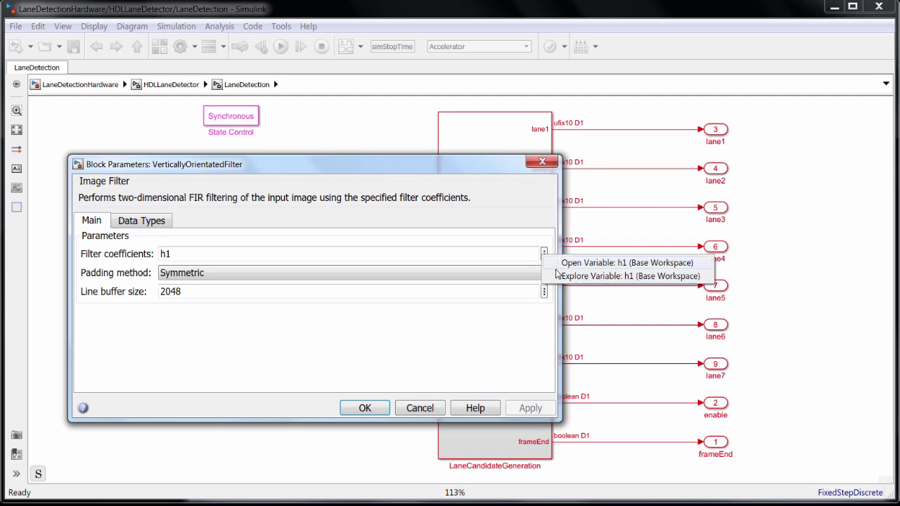
left_click(557, 277)
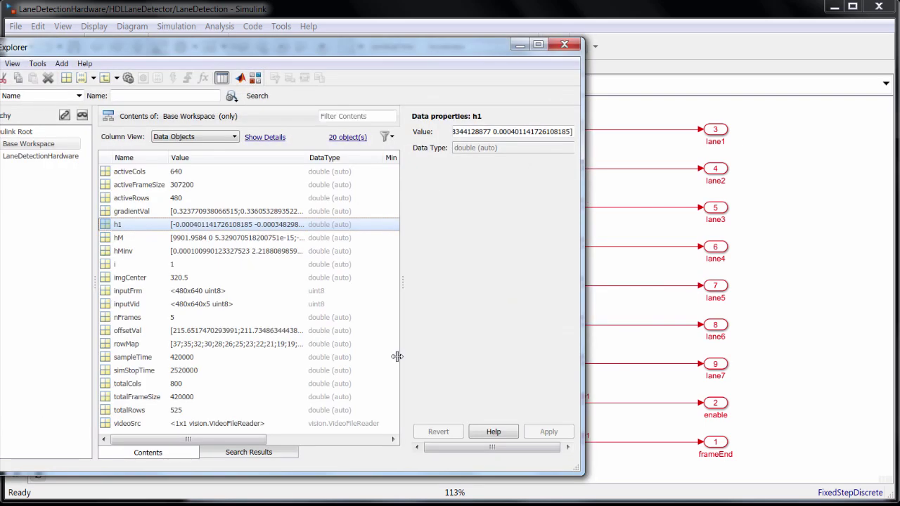
left_click(301, 227)
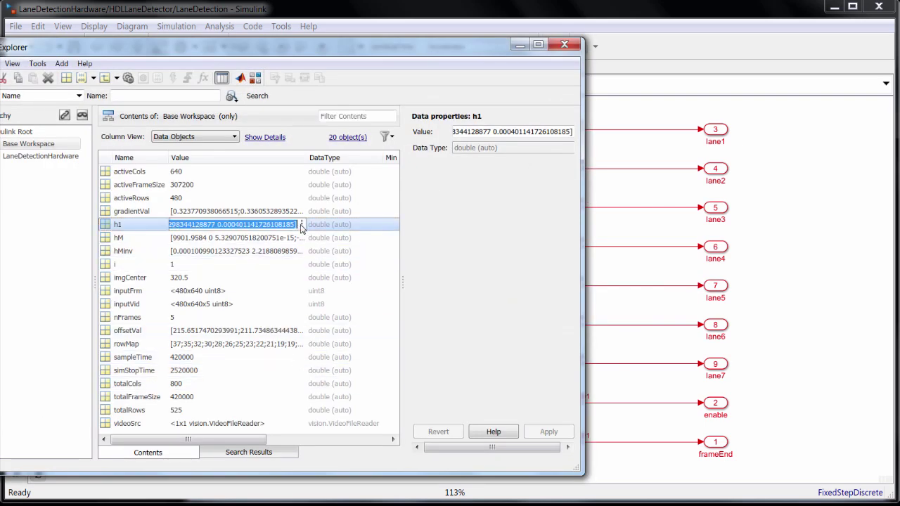
left_click(300, 225)
left_click(314, 235)
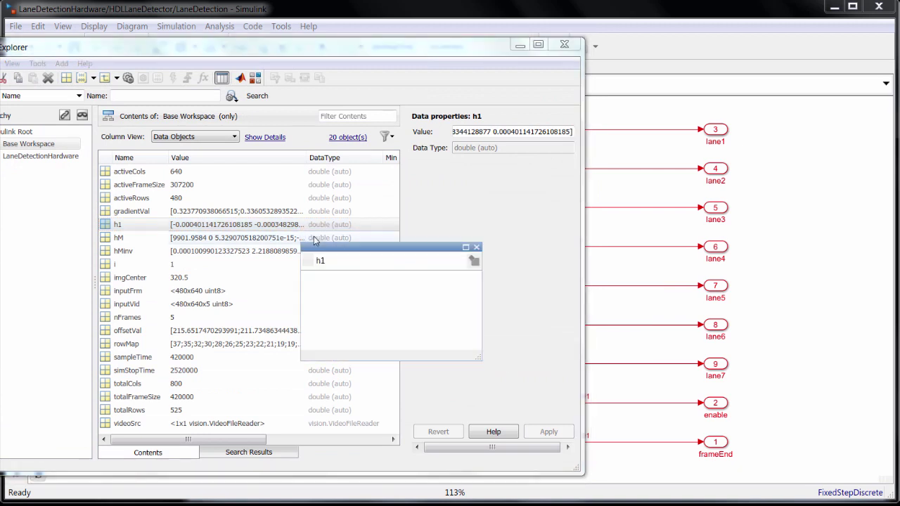
left_click_drag(478, 357, 707, 504)
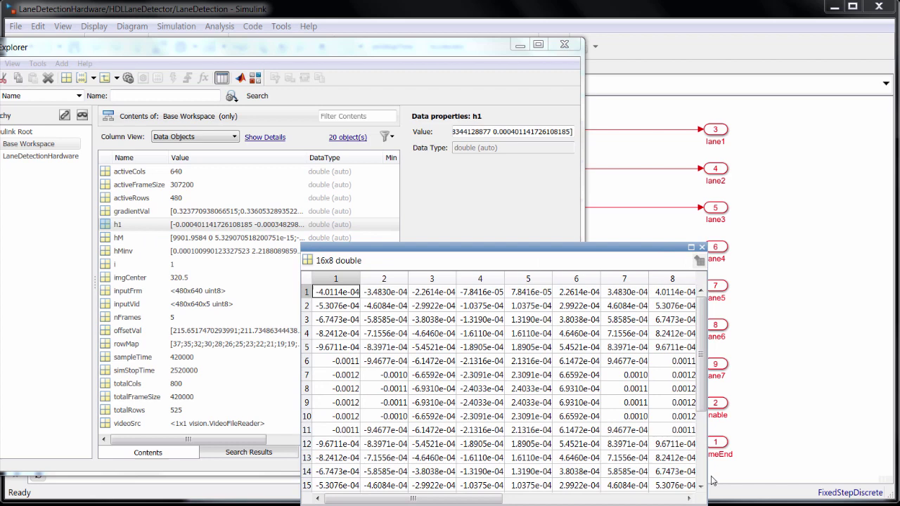
scroll(700, 461, "down", 2)
left_click(696, 447)
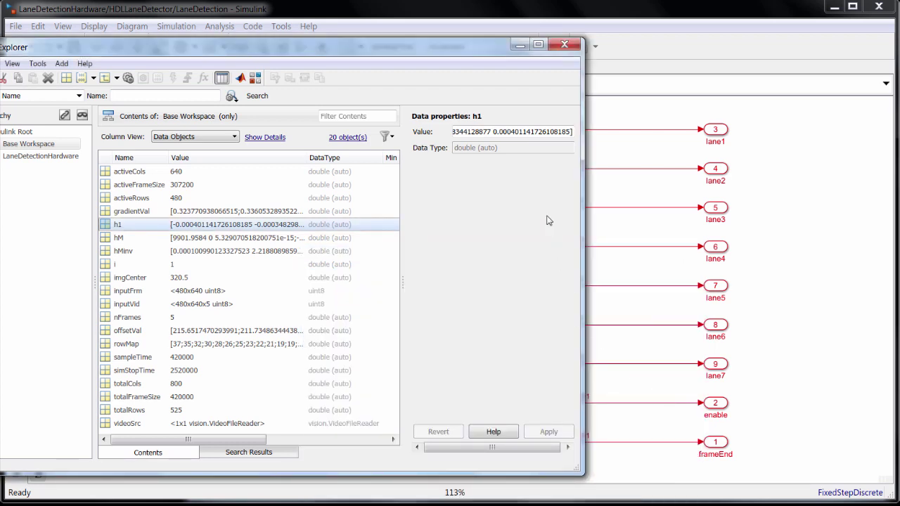
Step: Close the workspace explorer, note the 2048 line buffer size, and cancel the filter parameters
left_click(564, 45)
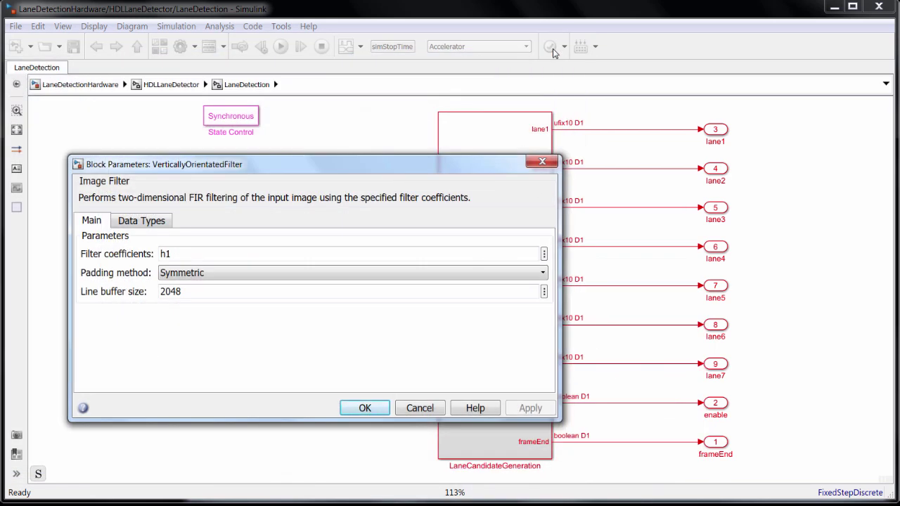
double_click(396, 291)
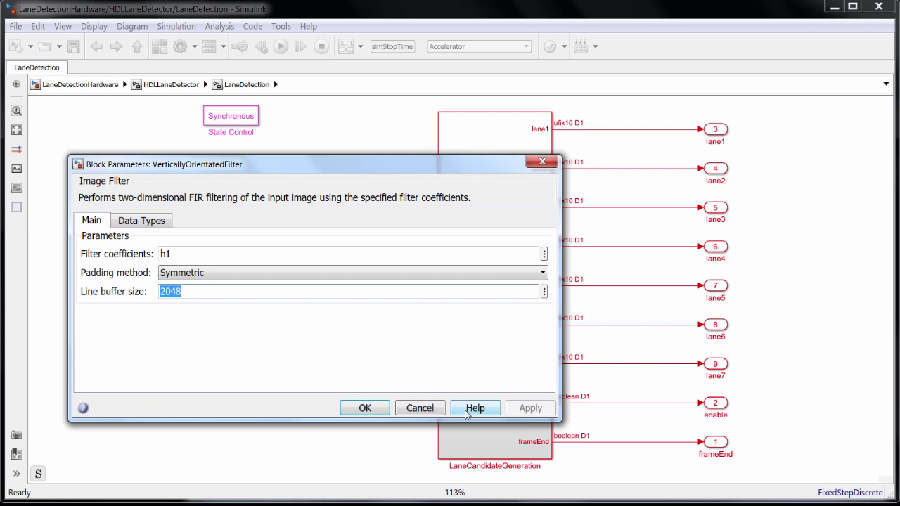
left_click(421, 408)
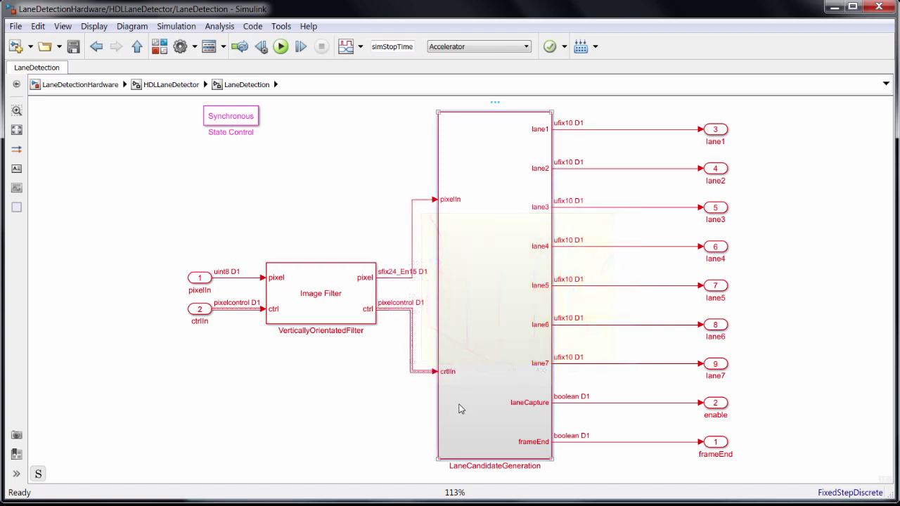
Step: Open LaneCandidateGeneration and then its HistogramColumnCount subsystem
double_click(457, 407)
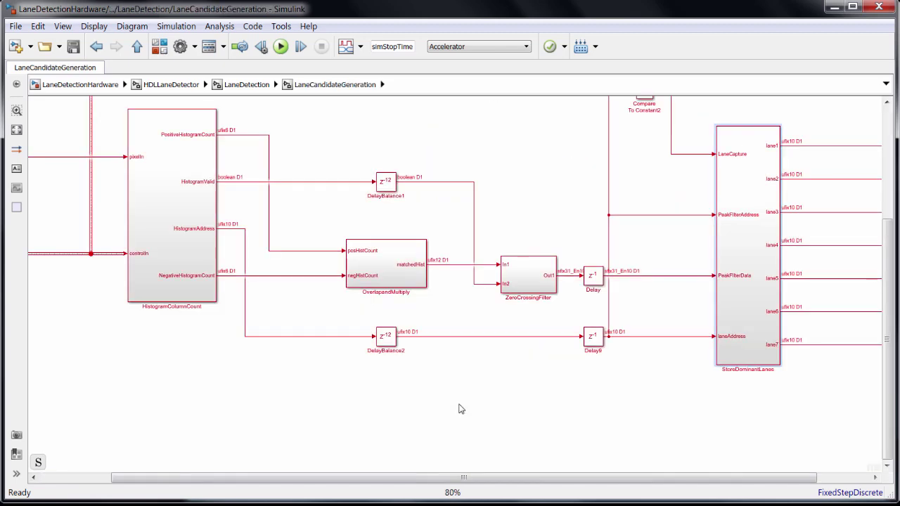
double_click(197, 224)
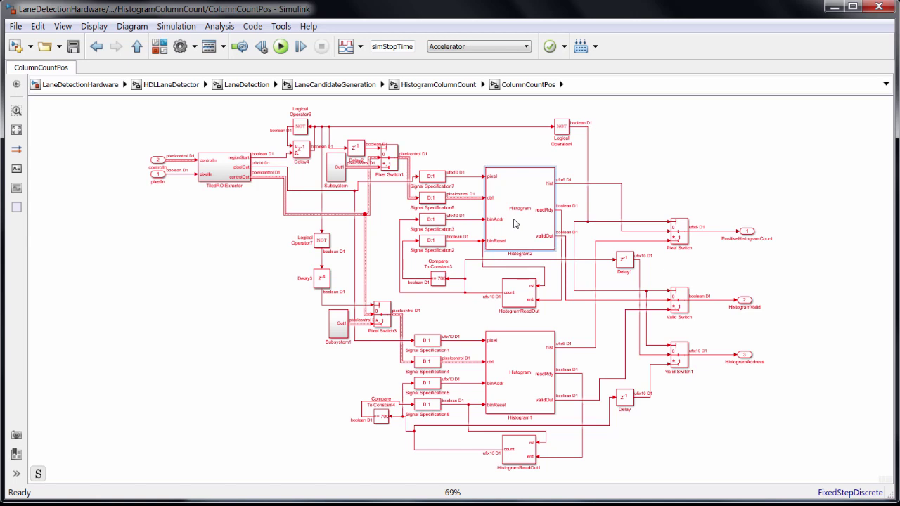
Step: Return to LaneCandidateGeneration, point out ZeroCrossingFilter and StoreDominantLanes, then go up to LaneDetection
left_click(142, 54)
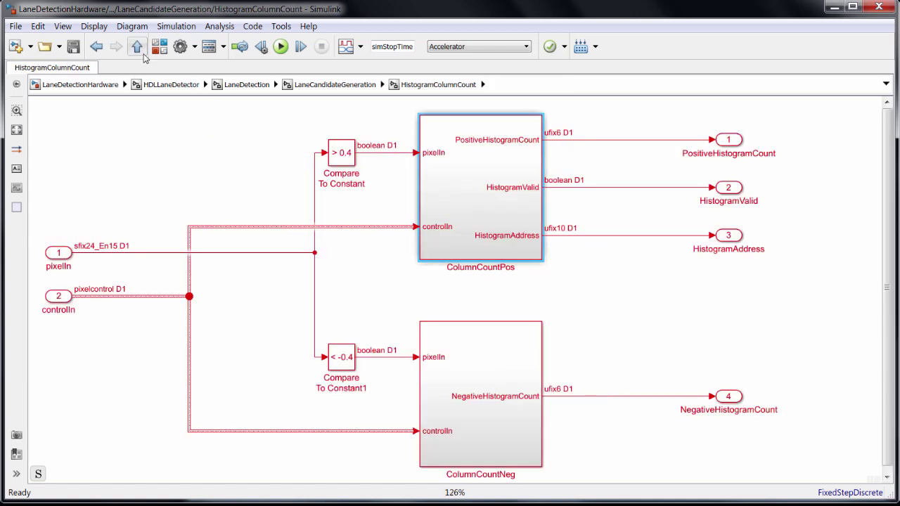
left_click(142, 54)
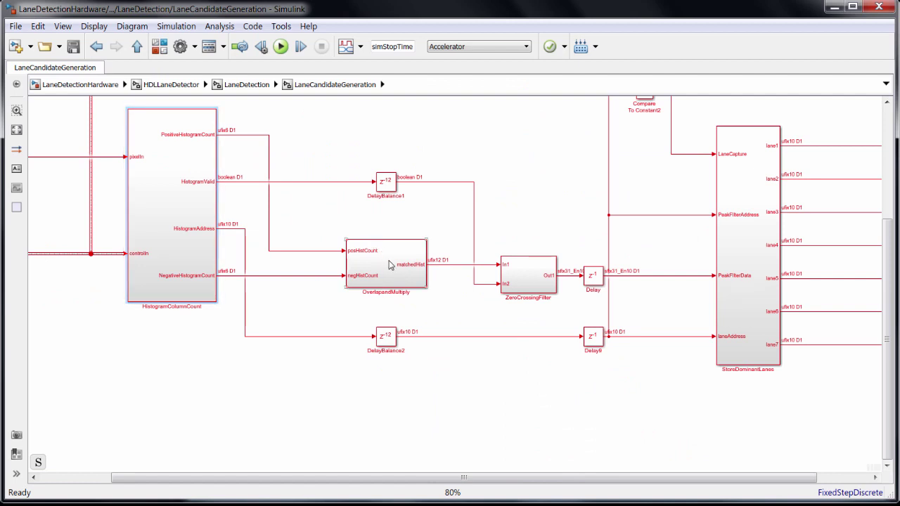
left_click(522, 282)
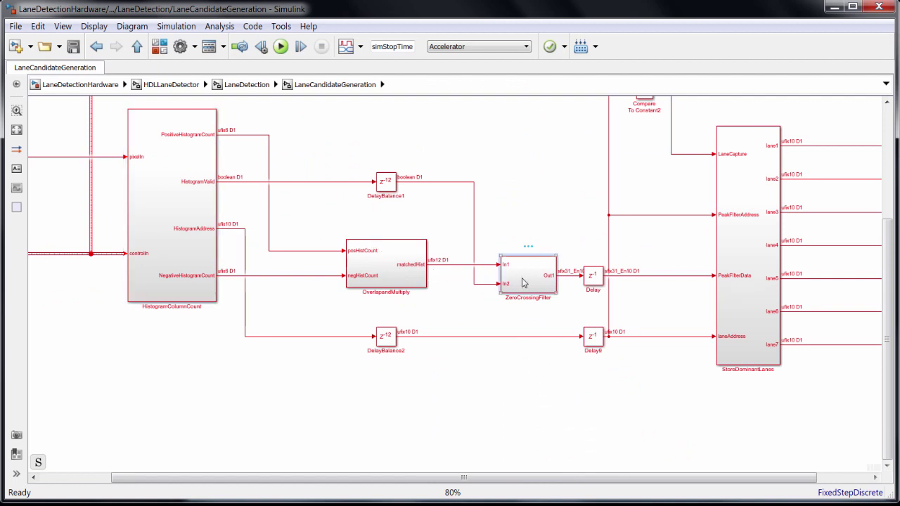
left_click(737, 316)
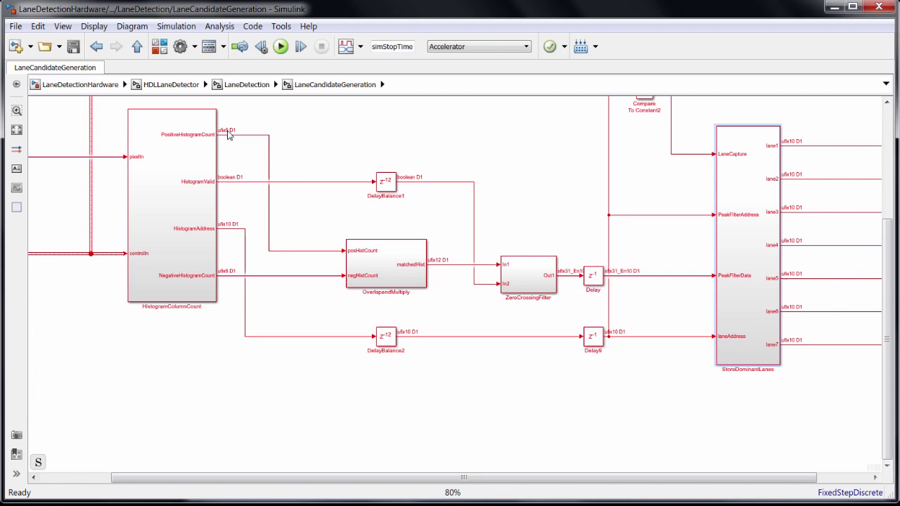
left_click(137, 47)
Step: Return to HDLLaneDetector, open ComputeEgoLanes and point out the FirstPassEgoLane block
left_click(137, 47)
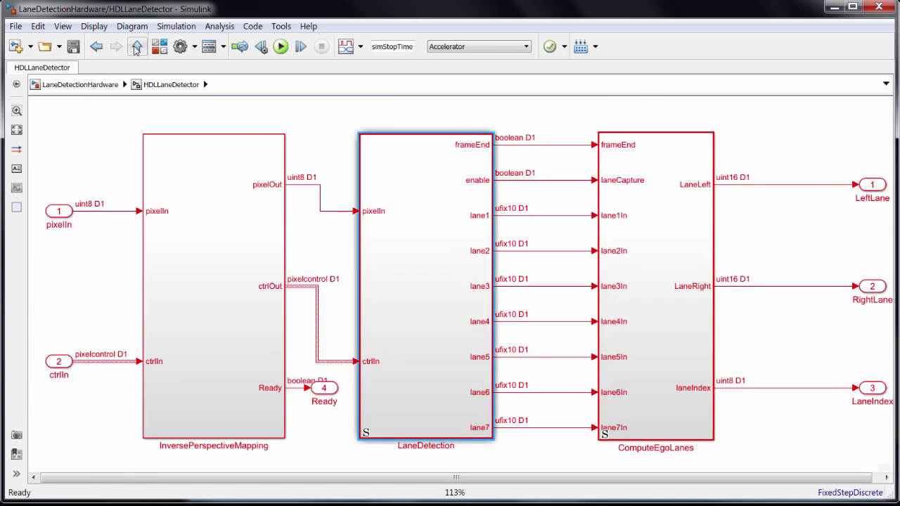
double_click(692, 287)
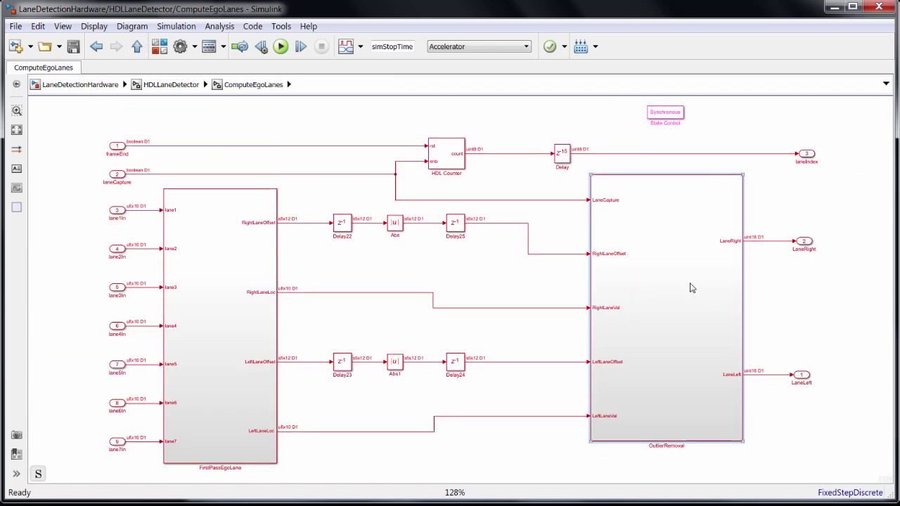
left_click(217, 352)
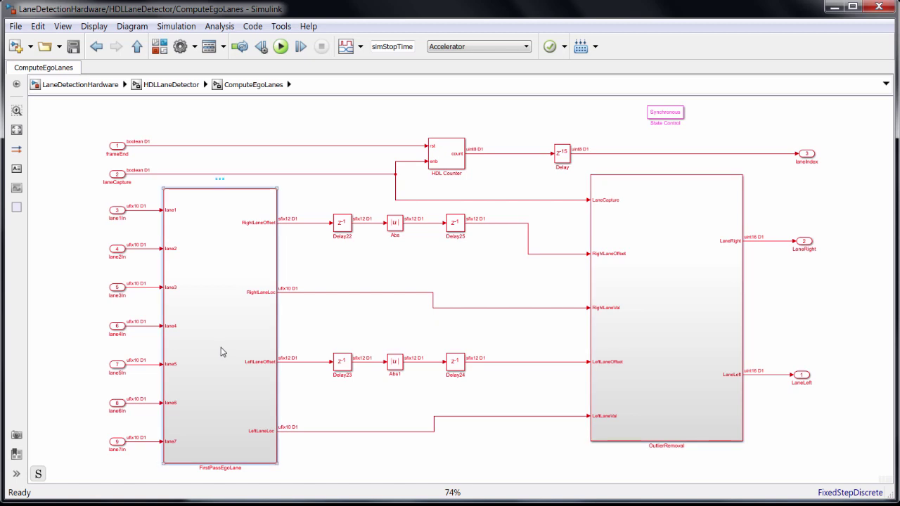
Step: Open OutlierRemoval and highlight its AverageRightWidth and AverageLeftWidth blocks
double_click(648, 317)
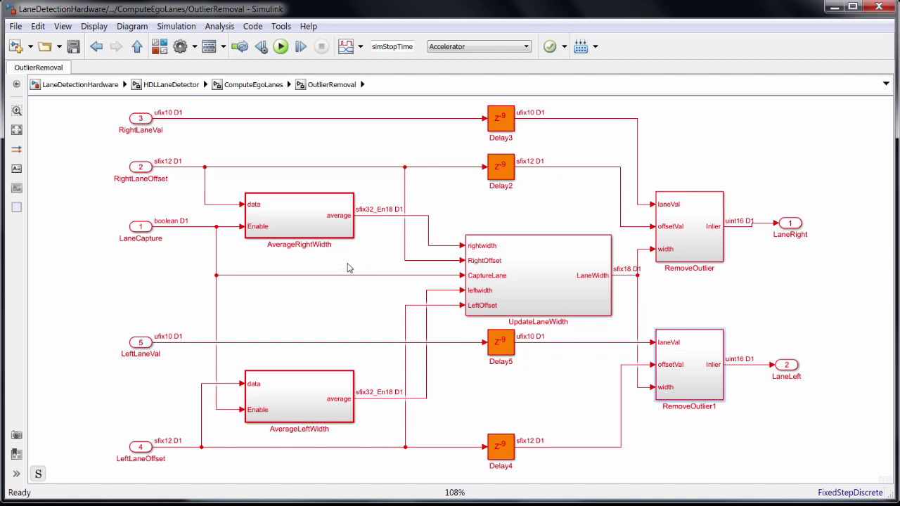
left_click(313, 230)
left_click(327, 387)
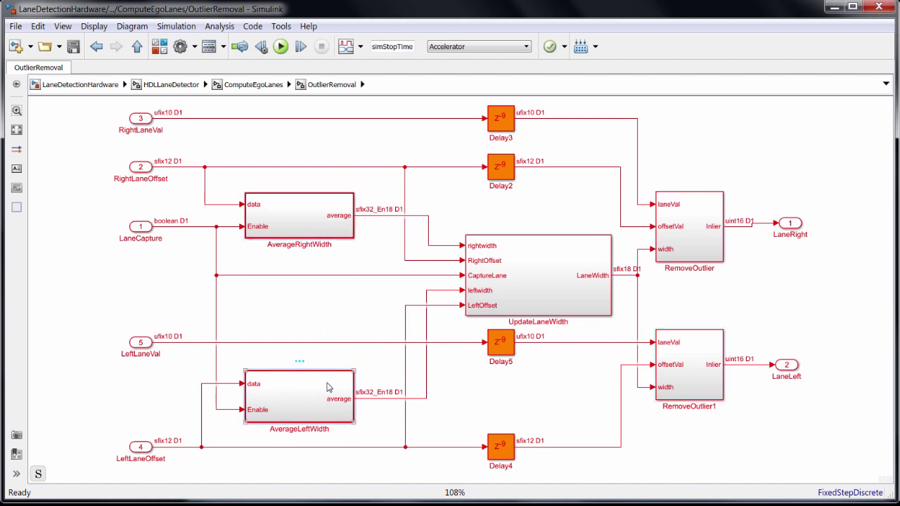
left_click(294, 246)
double_click(298, 234)
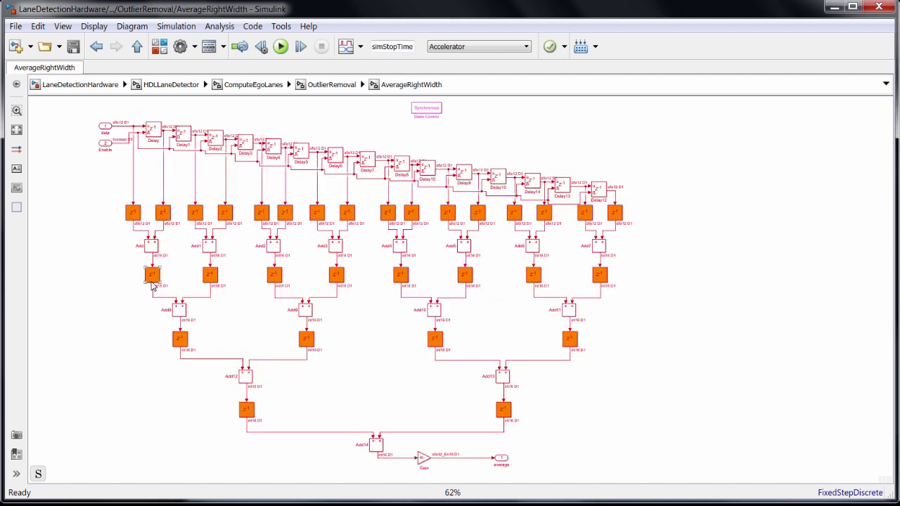
key("Escape")
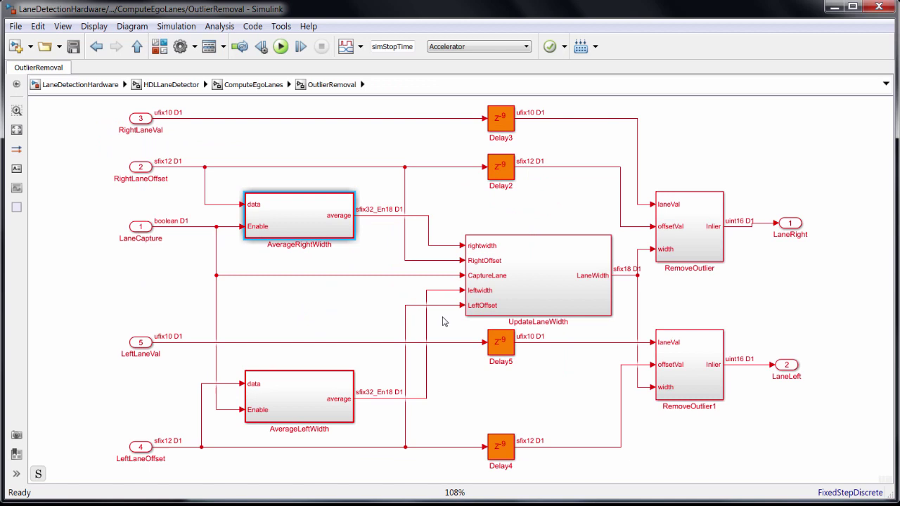
double_click(485, 303)
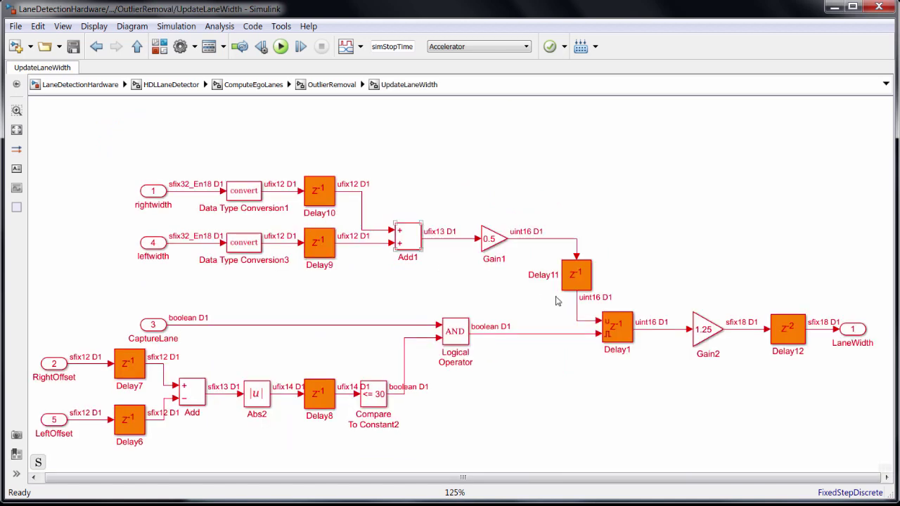
left_click(720, 324)
left_click(765, 332)
key("Escape")
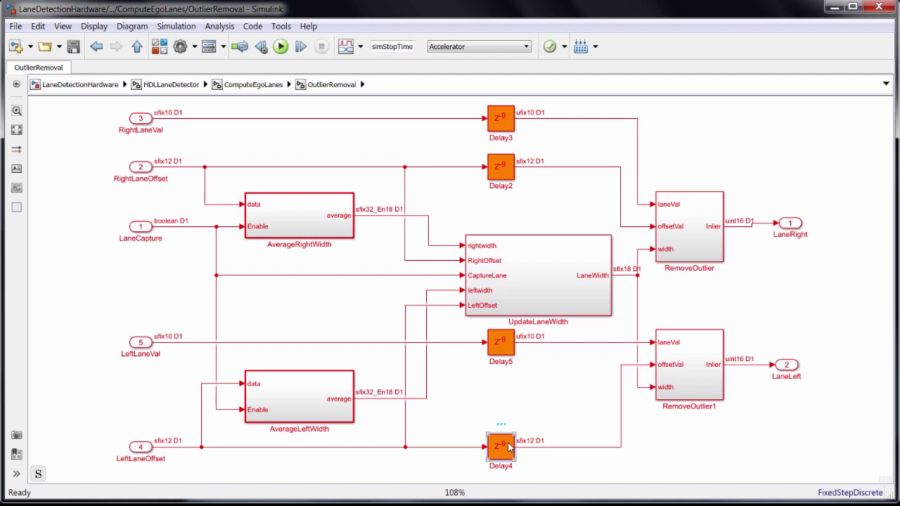
Step: Reopen AverageRightWidth and inspect the adder tree ending in Add14 and the 1/16 Gain output
double_click(285, 227)
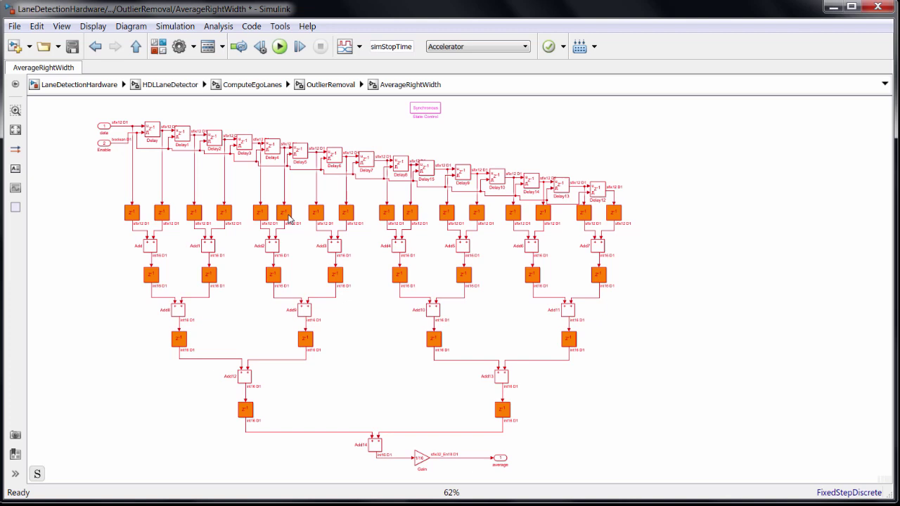
scroll(164, 144, "up", 1)
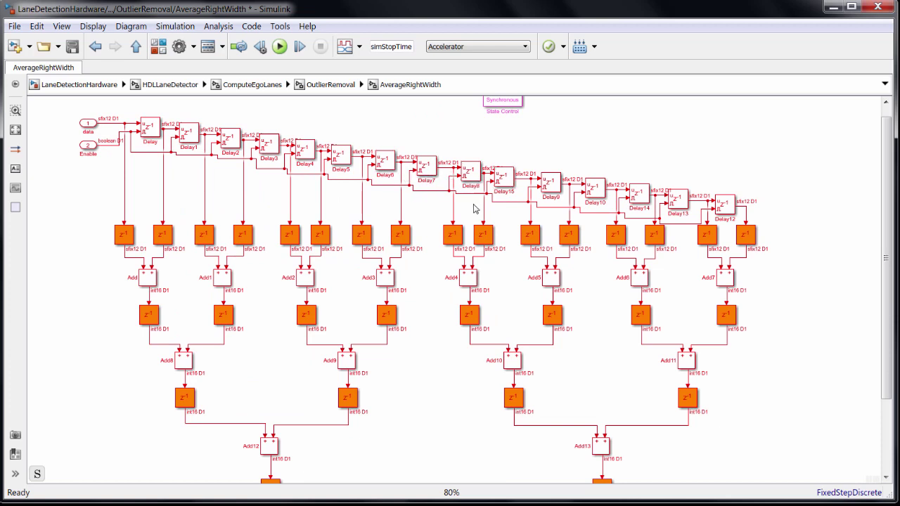
scroll(470, 262, "down", 1)
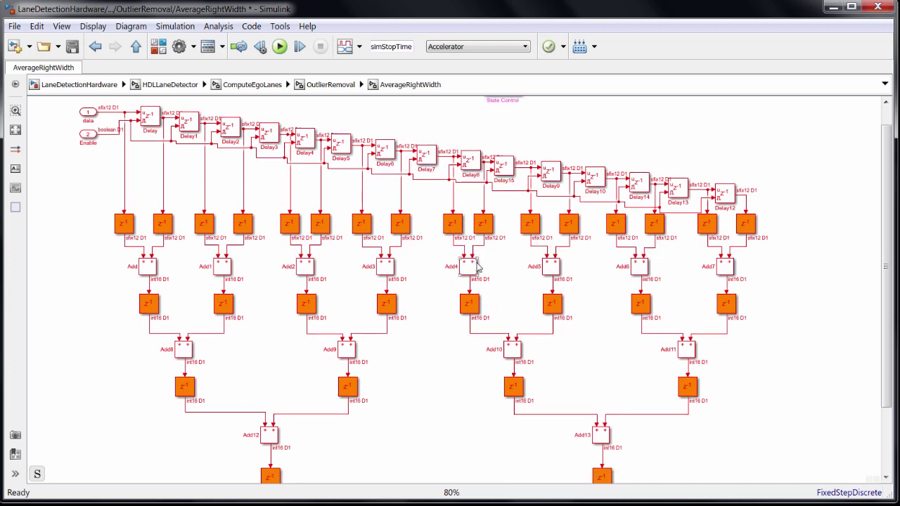
scroll(484, 302, "down", 5)
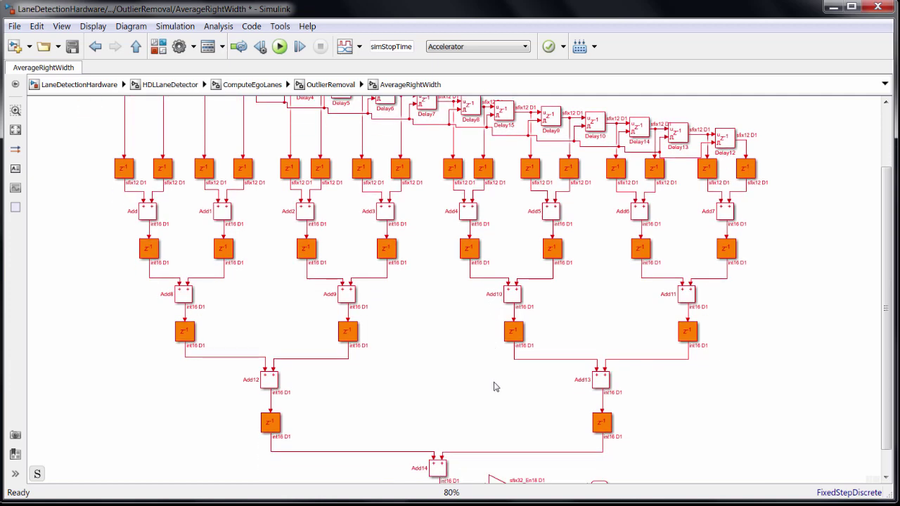
scroll(495, 386, "down", 3)
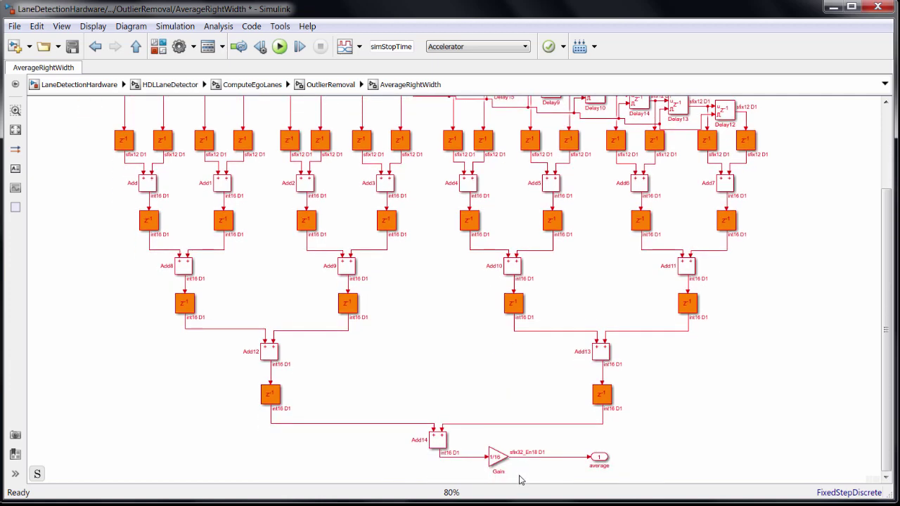
scroll(521, 481, "up", 1, "ctrl")
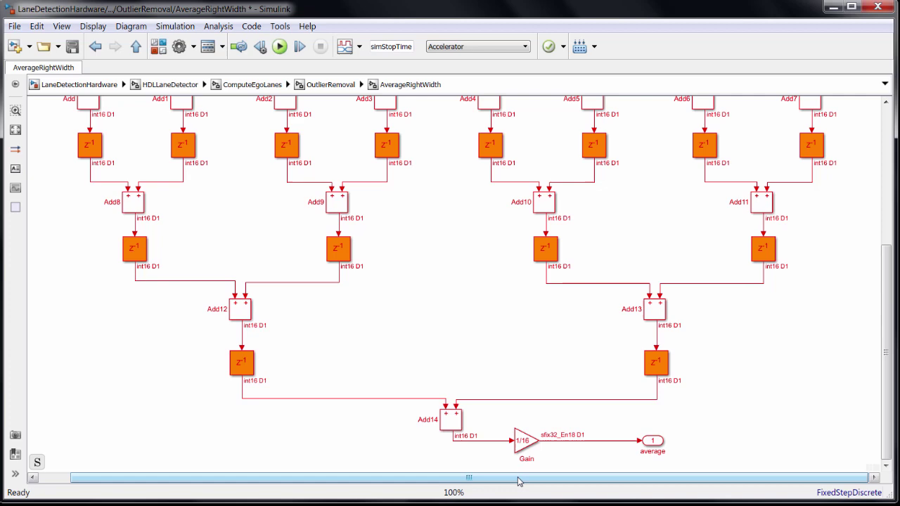